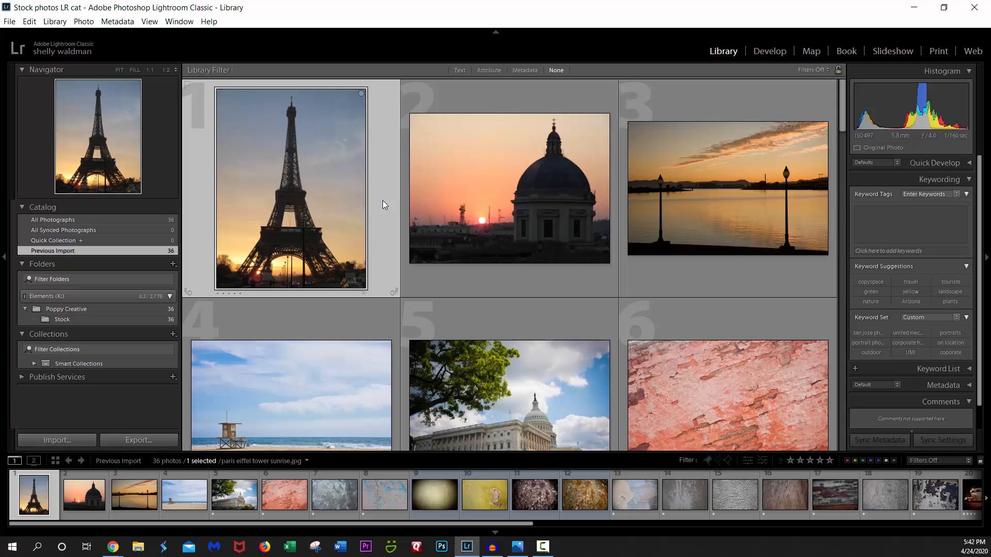
# Step: Tag the Eiffel Tower, dome and lakeside sunset photos together with the keywords sunset, tourism, adventure and travel
pyautogui.keyDown('shift'); pyautogui.click(710, 193); pyautogui.keyUp('shift')
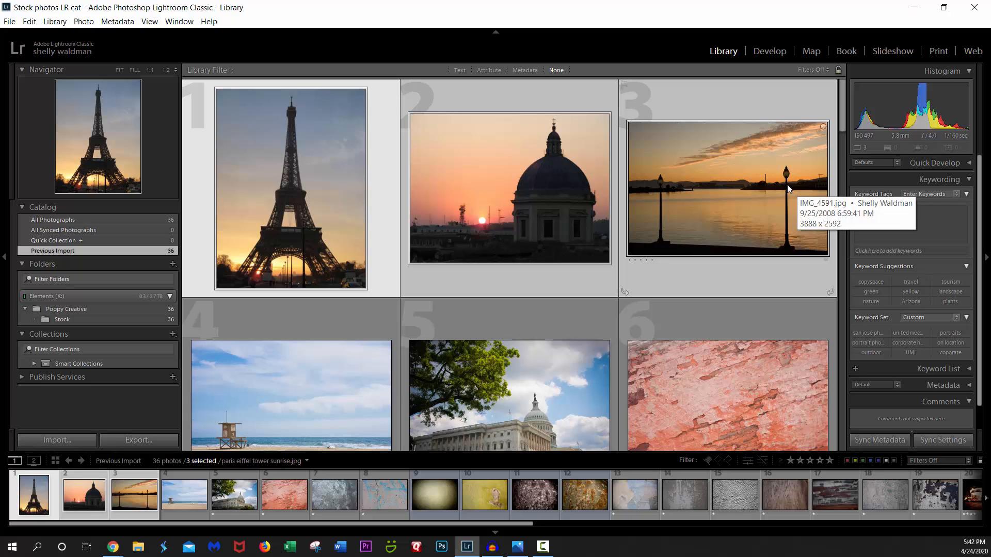
pyautogui.keyDown('ctrl'); pyautogui.click(496, 352); pyautogui.keyUp('ctrl')
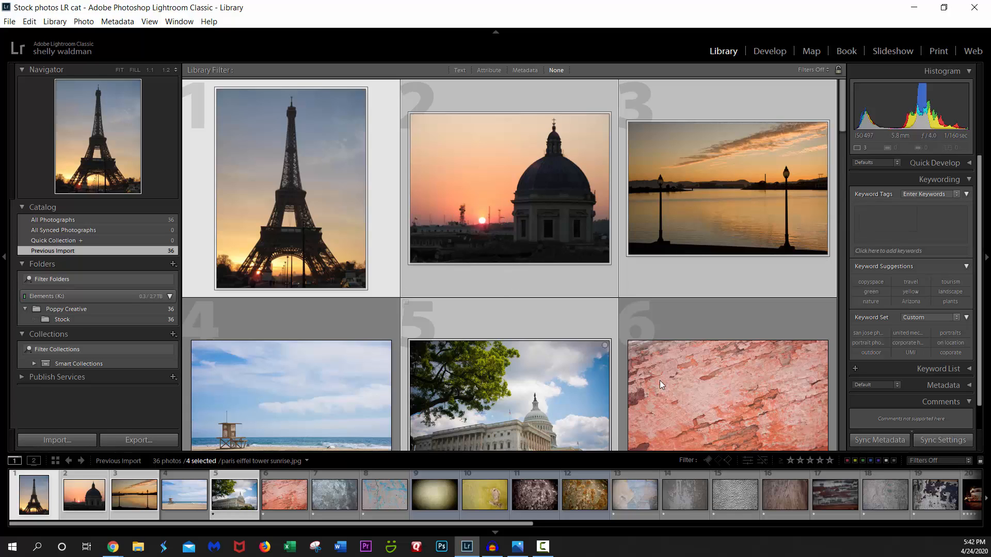
pyautogui.keyDown('ctrl'); pyautogui.click(599, 368); pyautogui.keyUp('ctrl')
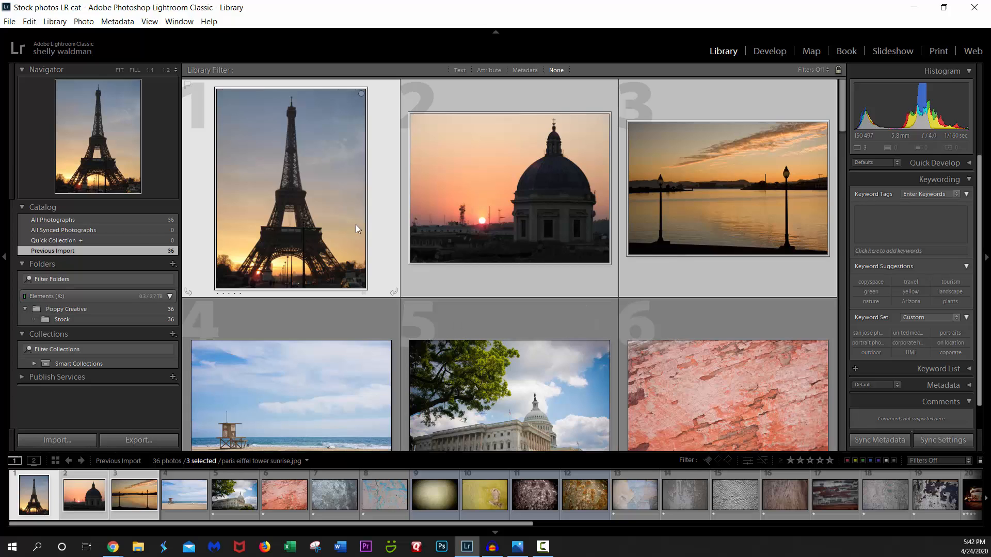
pyautogui.click(892, 221)
pyautogui.write('sunst')
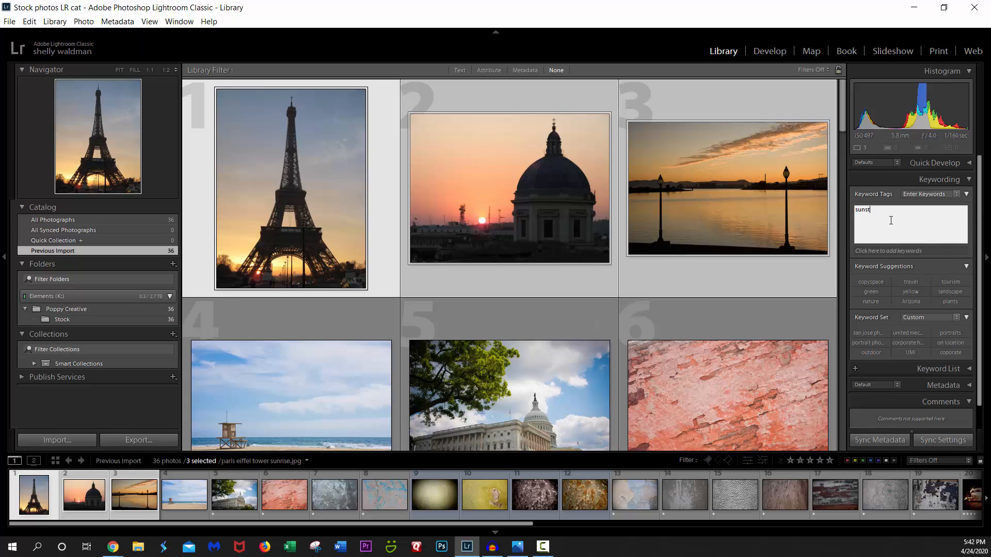
pyautogui.press('BackSpace')
pyautogui.write('ets')
pyautogui.write('tourism, a')
pyautogui.write('dventure')
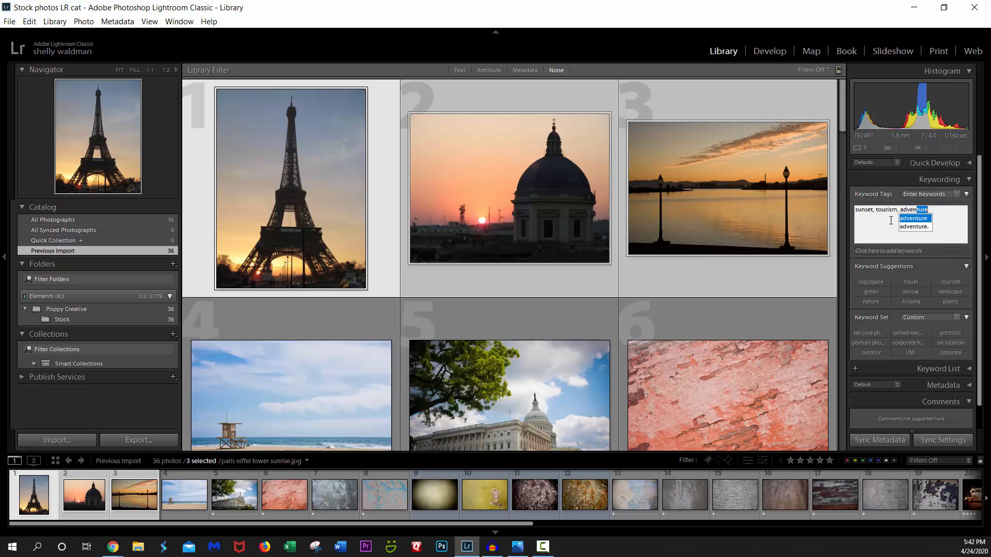
pyautogui.write(', travel')
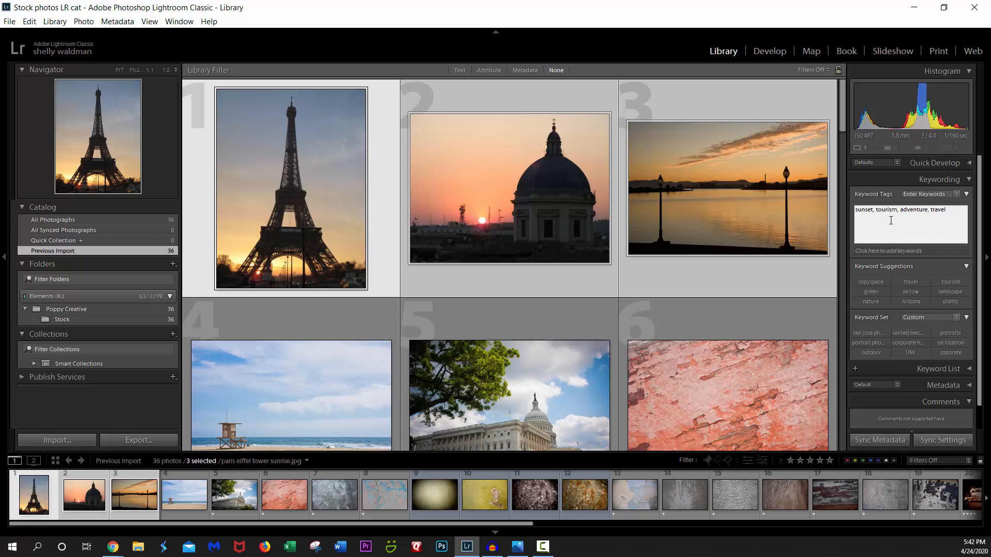
pyautogui.press('Return')
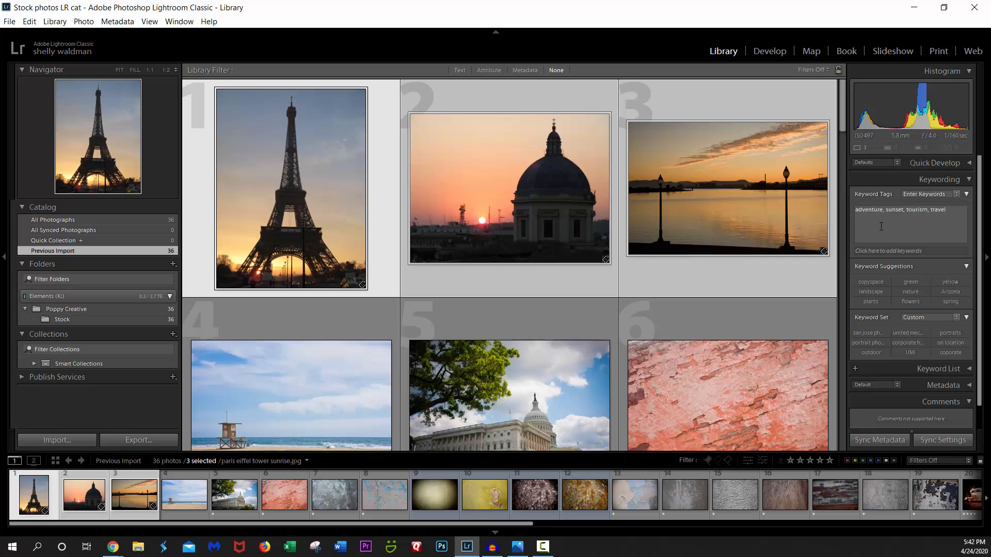
# Step: Add the keywords rome and skyline to the photo of the dome at sunset only
pyautogui.click(497, 280)
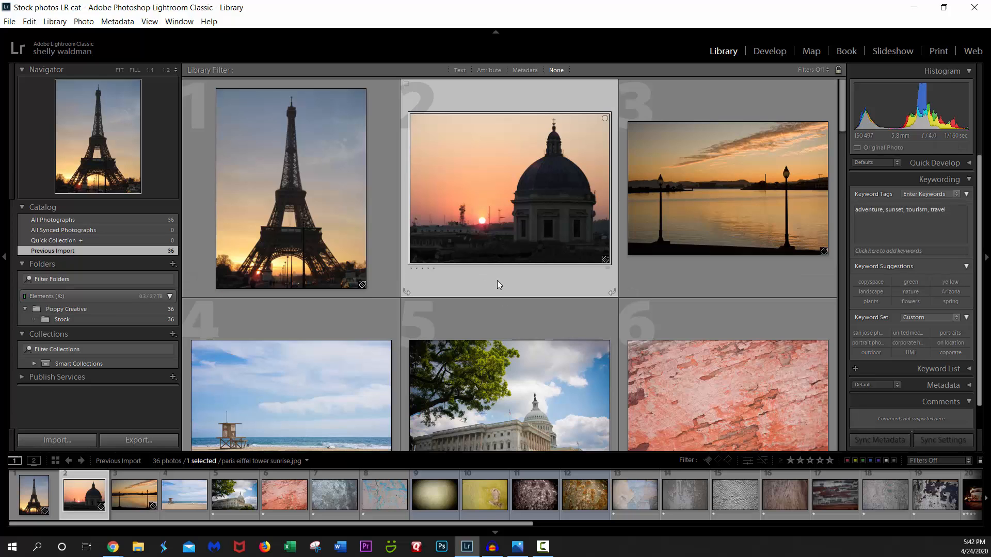
pyautogui.click(957, 209)
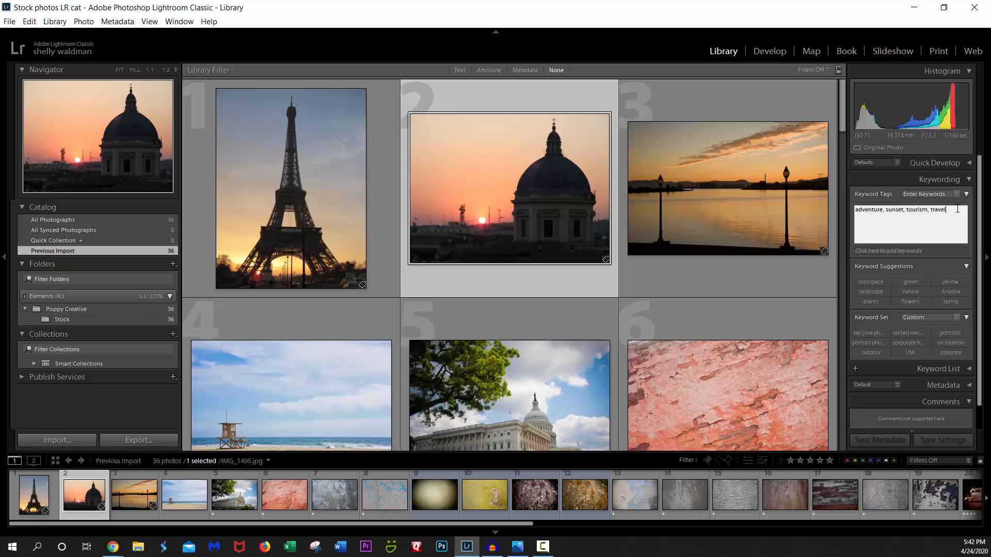
pyautogui.write(', rome, skyline,')
pyautogui.press('Return')
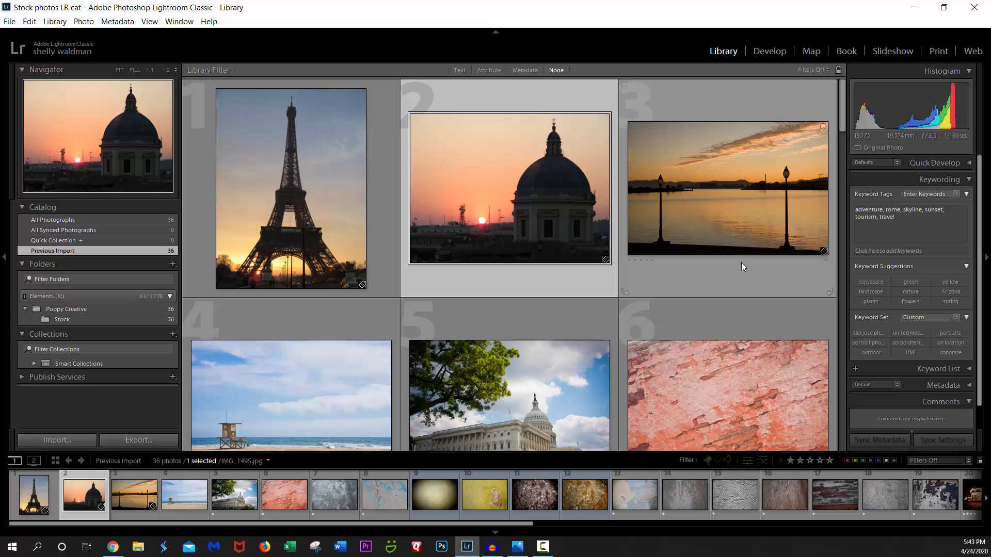
# Step: Tag the red peeling-paint photo with the keywords "texture, surfaces, backgrounds, copyspace. peeling"
pyautogui.scroll(-2, 730, 266)
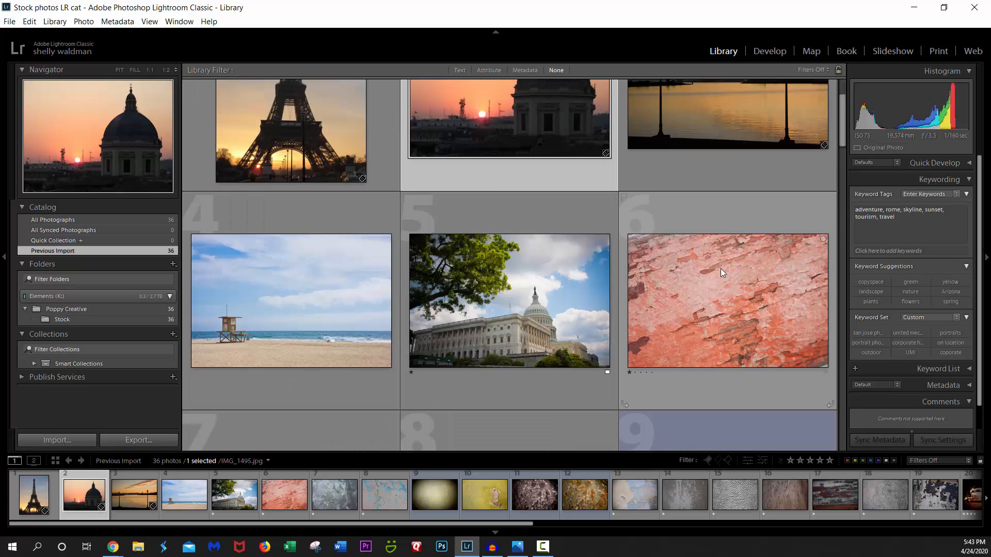
pyautogui.scroll(-2, 701, 306)
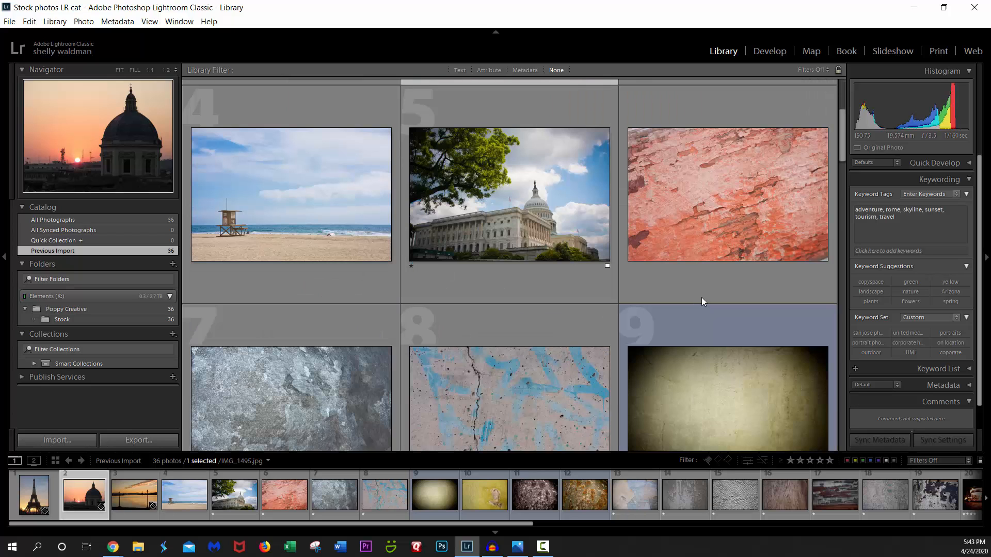
pyautogui.click(709, 221)
pyautogui.click(939, 223)
pyautogui.write('texture')
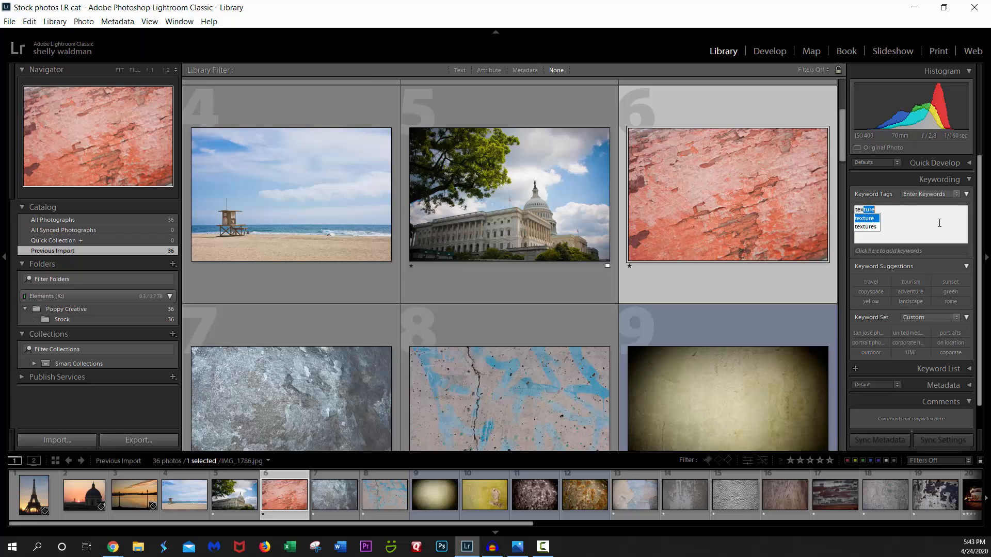
pyautogui.write(', surfaces')
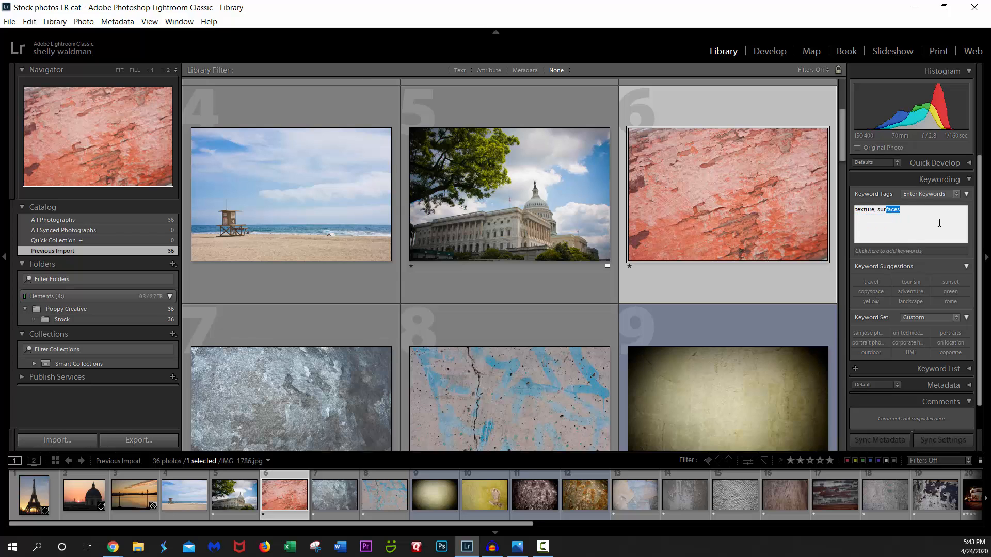
pyautogui.write(', backgrounds, cip')
pyautogui.press('BackSpace')
pyautogui.press('BackSpace')
pyautogui.write('opyspace, peeling,')
pyautogui.press('BackSpace')
pyautogui.press('BackSpace')
pyautogui.press('BackSpace')
pyautogui.press('BackSpace')
pyautogui.press('BackSpace')
pyautogui.press('BackSpace')
pyautogui.press('BackSpace')
pyautogui.press('BackSpace')
pyautogui.write('peeling')
pyautogui.press('Return')
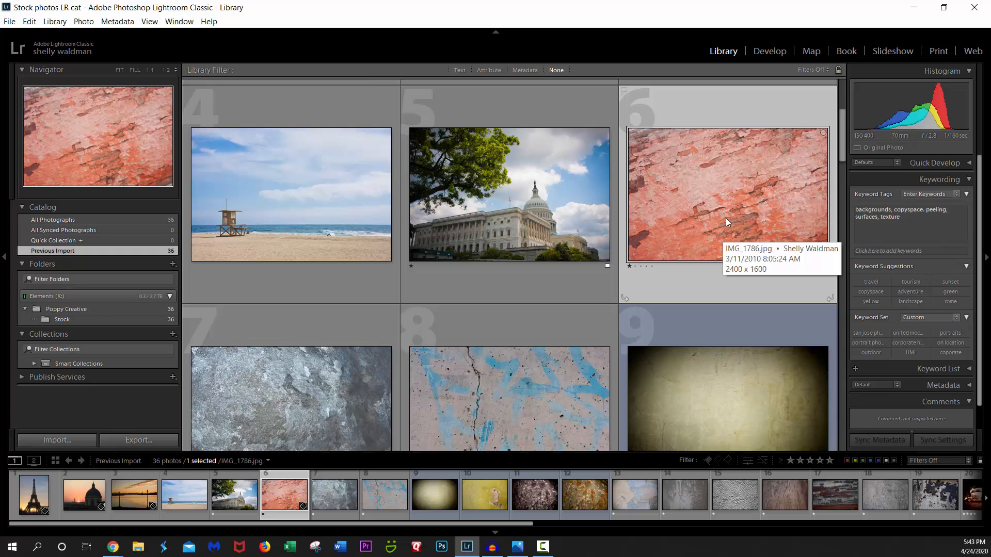
# Step: Synchronize the metadata, including the keywords, from the red peeling-paint photo to texture photos 10 through 14
pyautogui.scroll(-2, 725, 220)
pyautogui.scroll(-4, 726, 222)
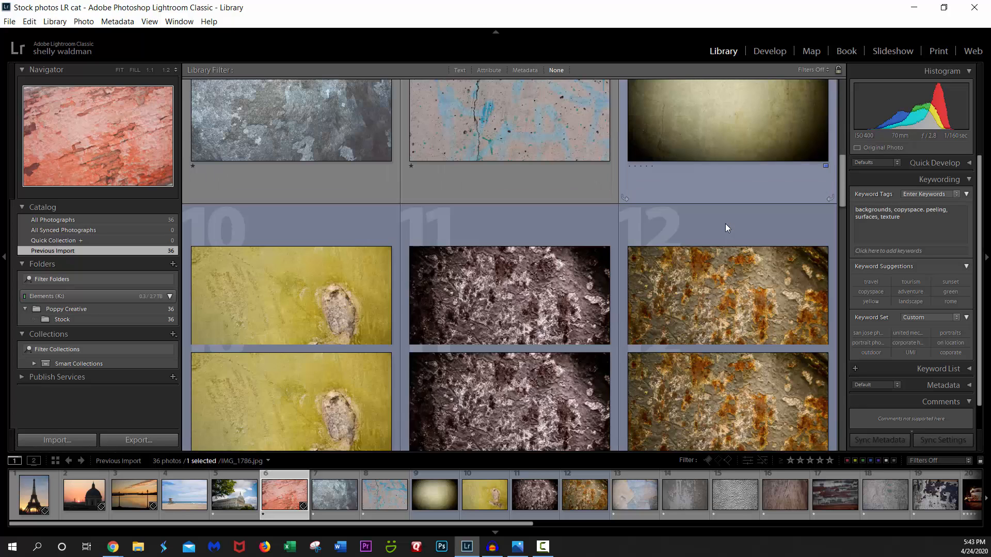
pyautogui.keyDown('ctrl'); pyautogui.click(535, 330); pyautogui.keyUp('ctrl')
pyautogui.keyDown('ctrl'); pyautogui.click(656, 328); pyautogui.keyUp('ctrl')
pyautogui.keyDown('ctrl'); pyautogui.click(336, 332); pyautogui.keyUp('ctrl')
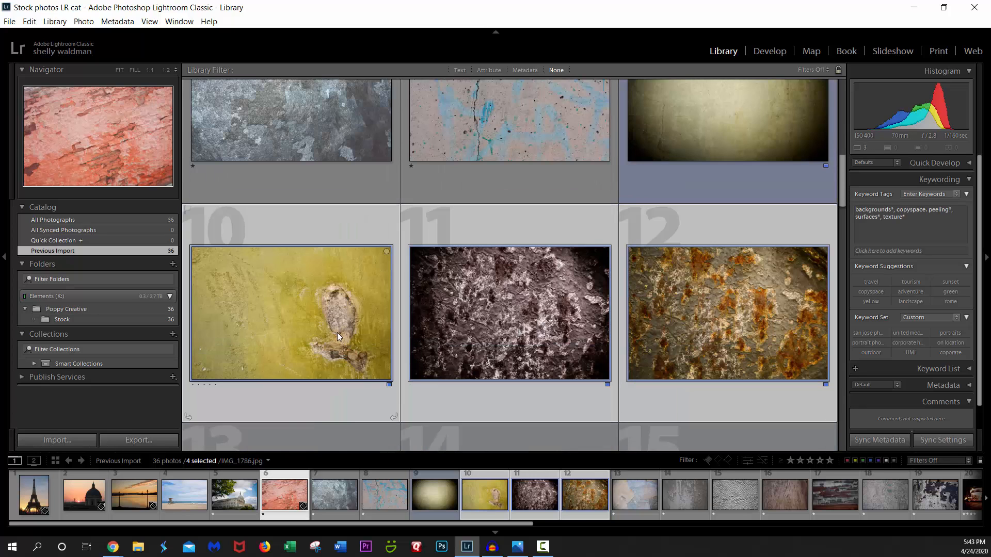
pyautogui.press('-')
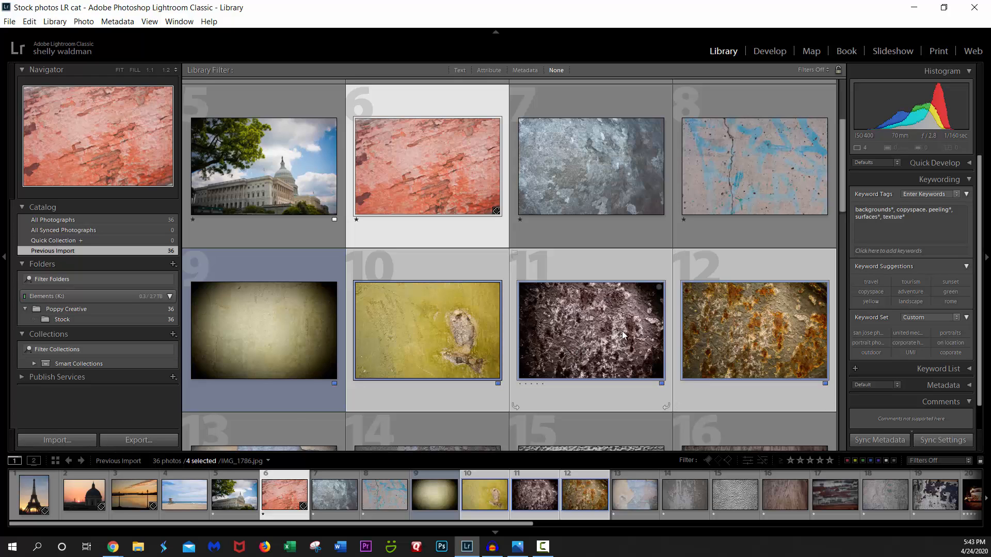
pyautogui.scroll(-2, 574, 291)
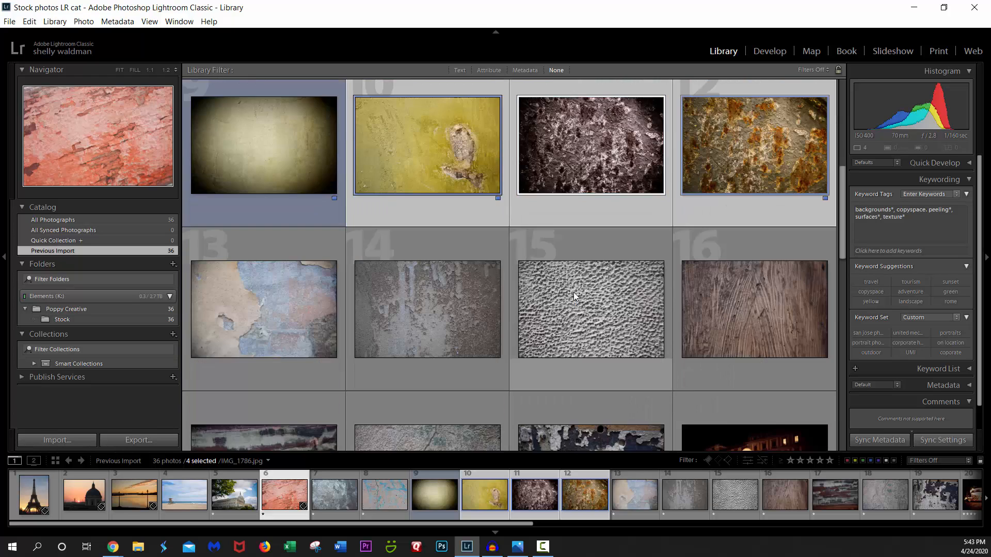
pyautogui.keyDown('ctrl'); pyautogui.click(461, 304); pyautogui.keyUp('ctrl')
pyautogui.keyDown('ctrl'); pyautogui.click(290, 322); pyautogui.keyUp('ctrl')
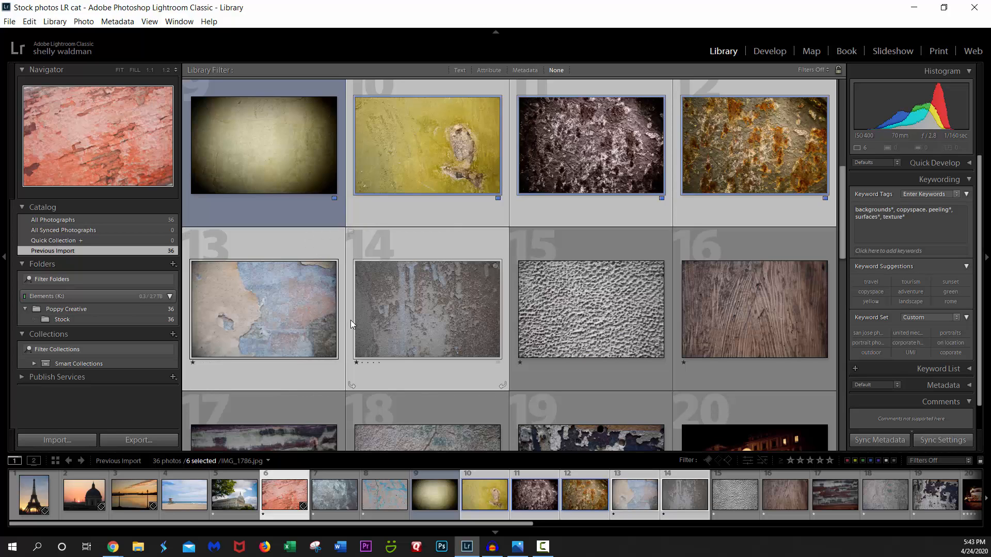
pyautogui.moveTo(895, 212)
pyautogui.moveTo(456, 176)
pyautogui.click(875, 441)
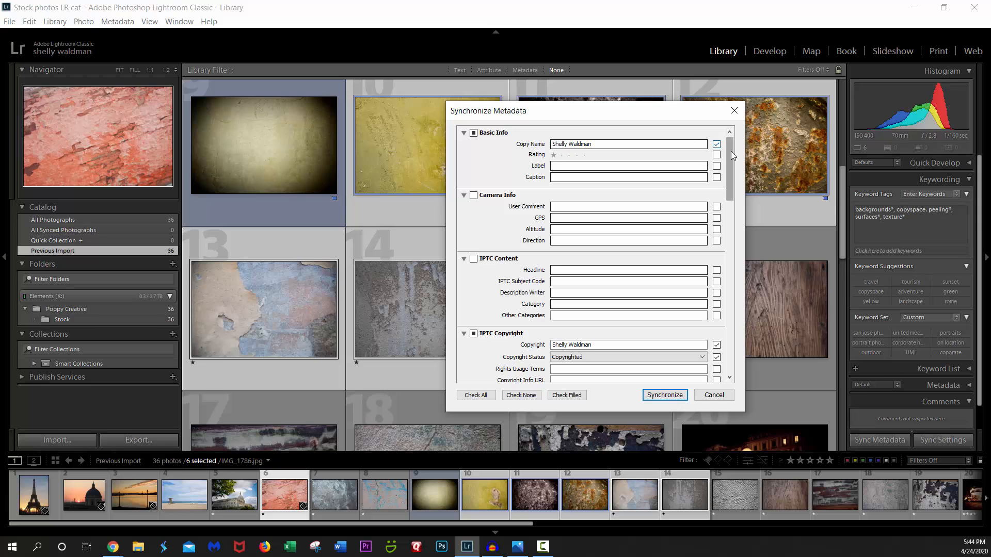
pyautogui.moveTo(731, 151); pyautogui.dragTo(761, 348)
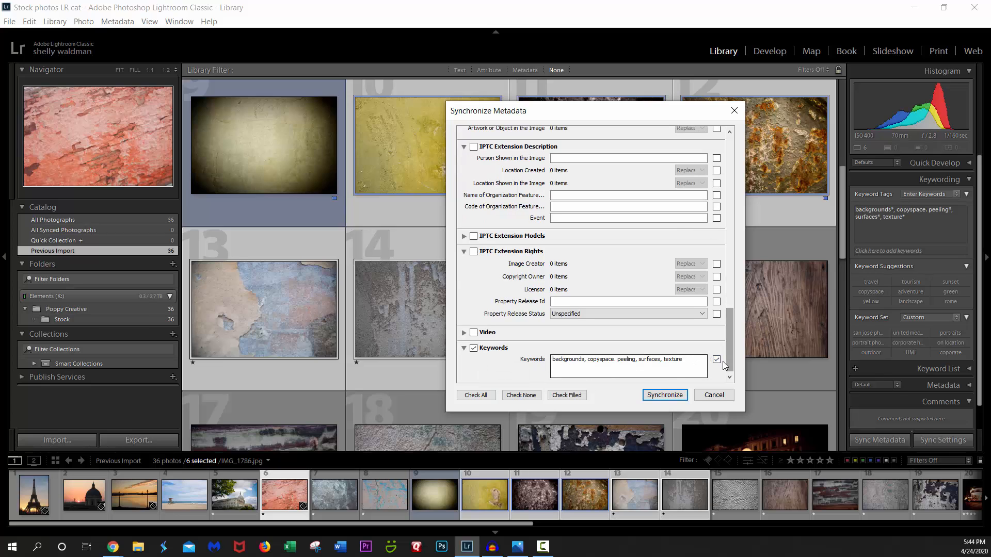
pyautogui.click(682, 364)
pyautogui.click(657, 394)
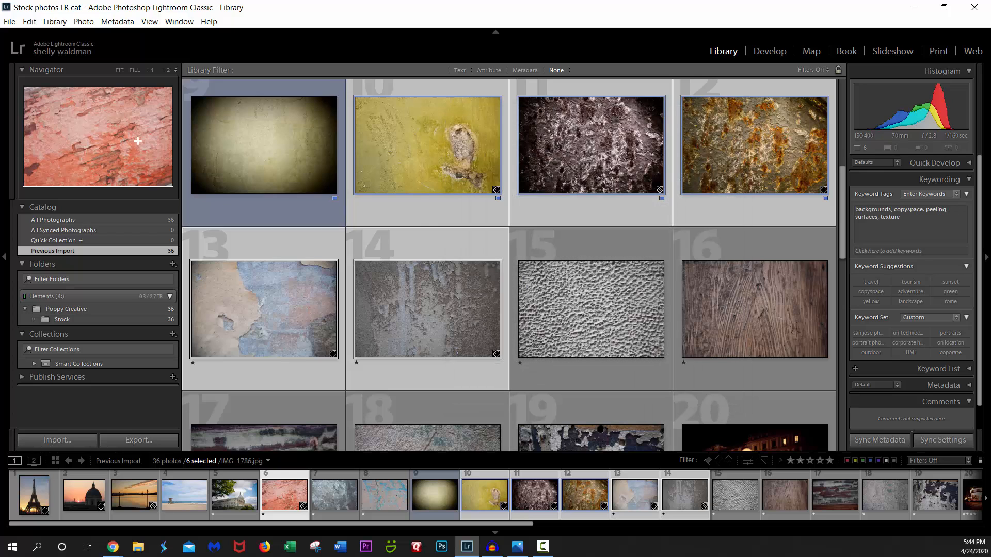
# Step: Add the keywords green and cement to the yellow-green wall photo only
pyautogui.click(423, 208)
pyautogui.click(423, 209)
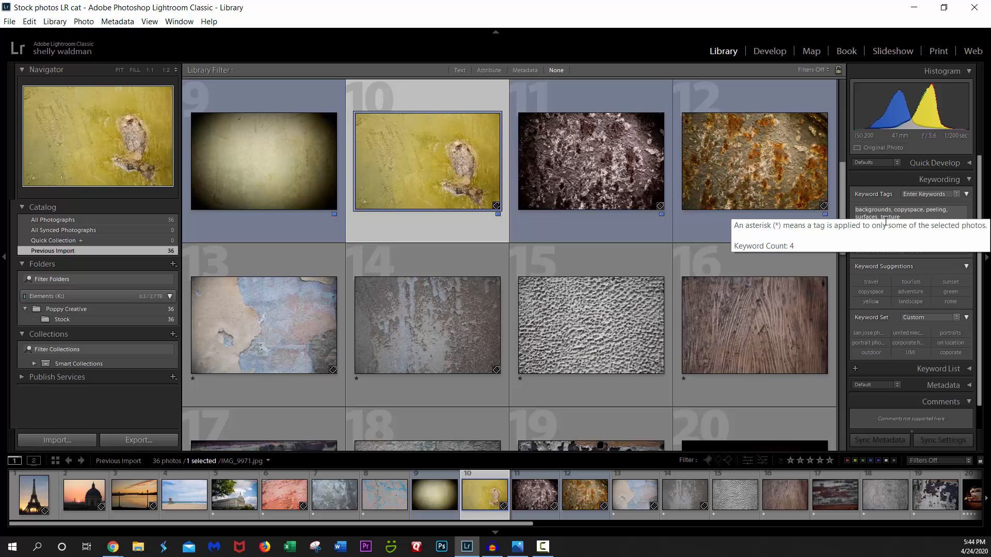
pyautogui.click(933, 213)
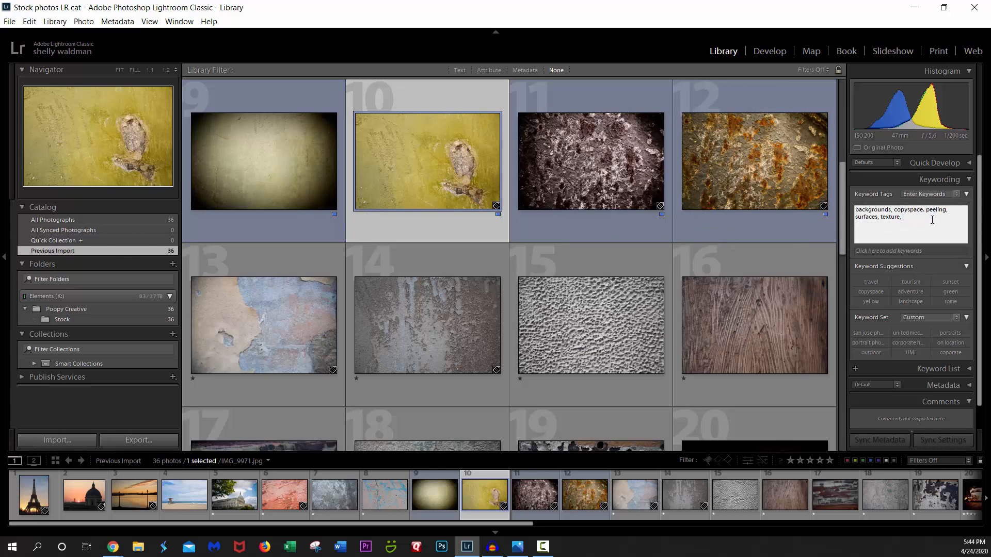
pyautogui.write('green, cement')
pyautogui.scroll(5, 575, 309)
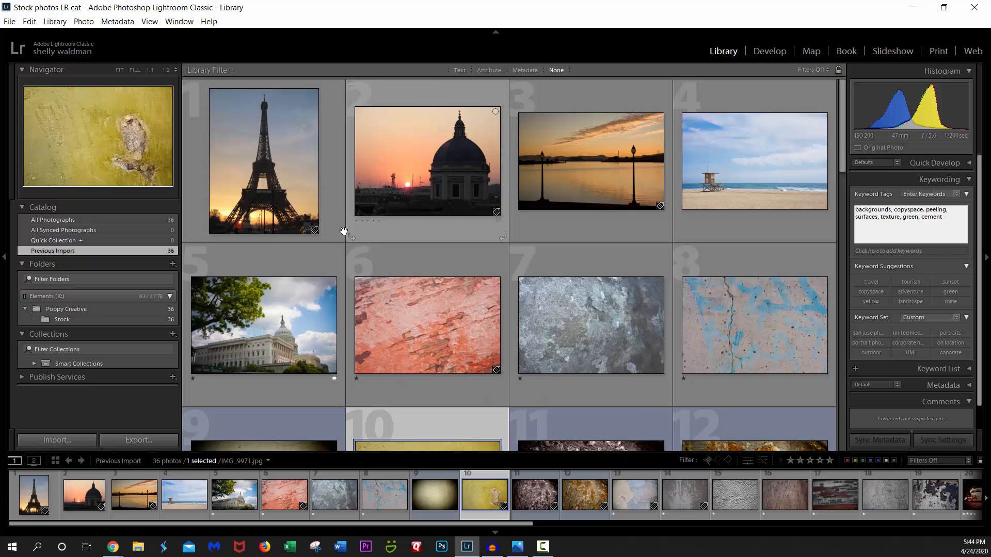
pyautogui.click(326, 202)
pyautogui.keyDown('shift'); pyautogui.click(574, 186); pyautogui.keyUp('shift')
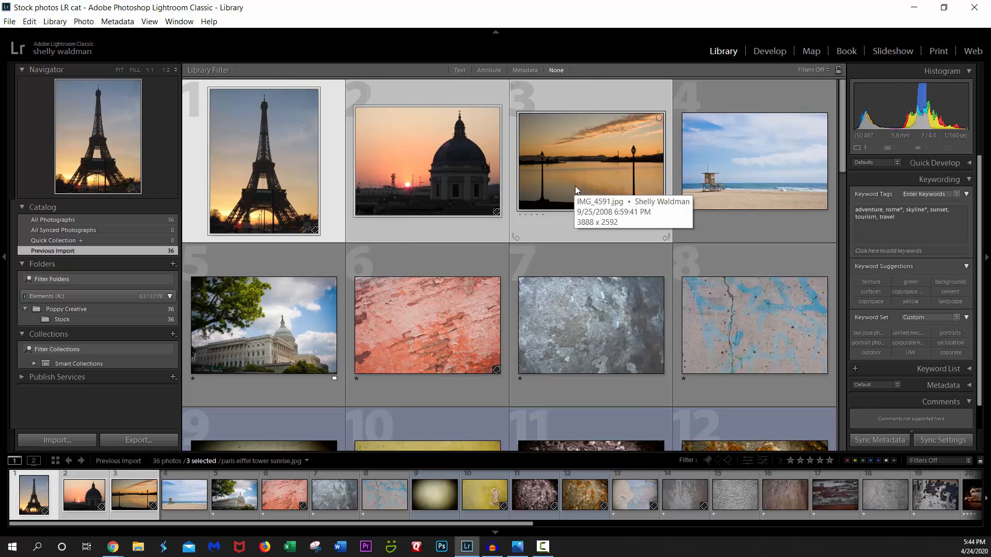
# Step: Tag the beach photo with the keywords beach, ocean, sky, clouds, tourism, adventure, travel and lifeguard stand
pyautogui.click(753, 198)
pyautogui.click(935, 231)
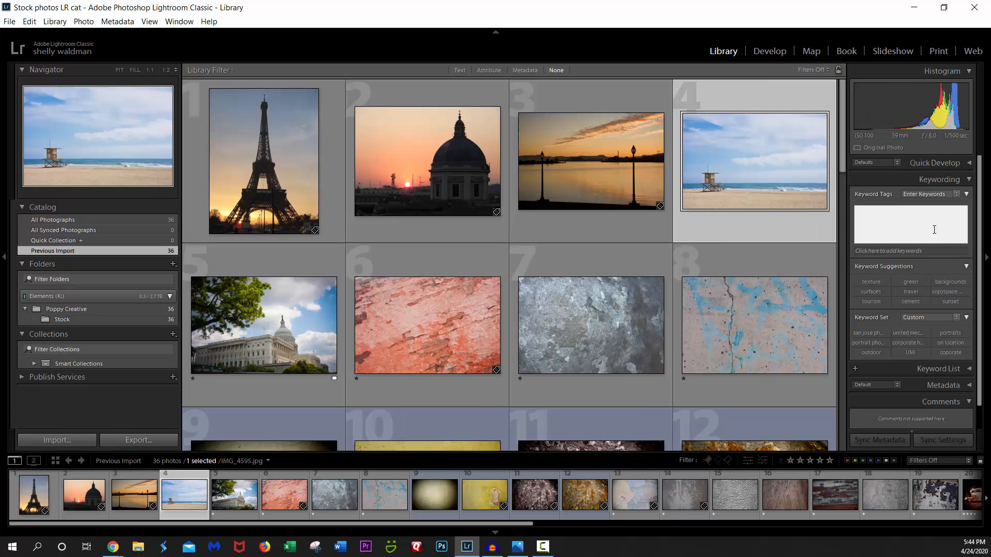
pyautogui.write('beach, ocean, s')
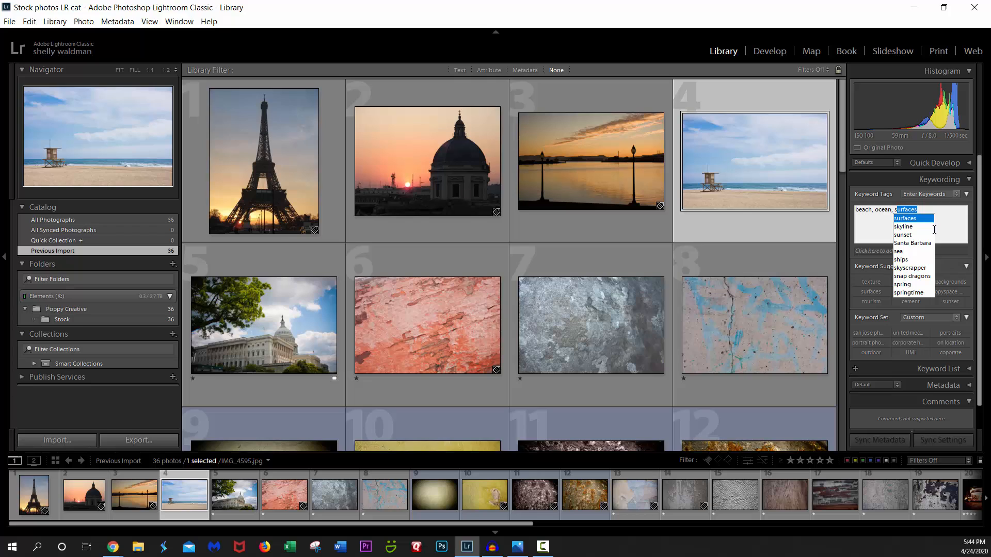
pyautogui.write('ky')
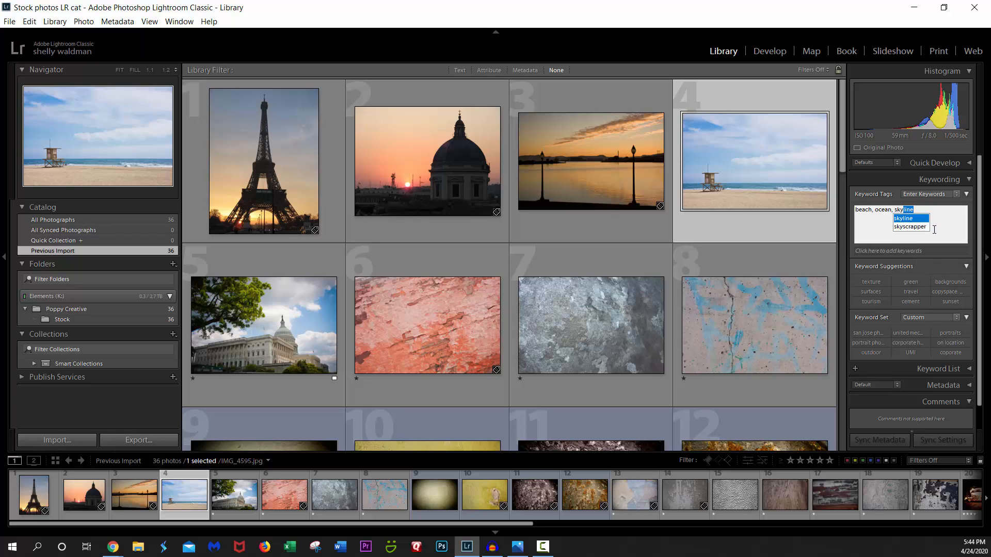
pyautogui.write(', ')
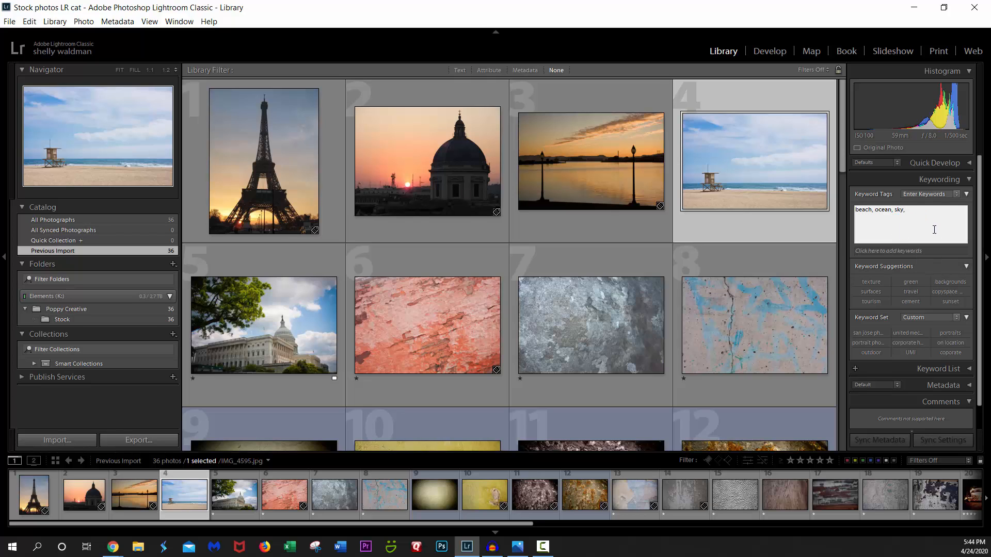
pyautogui.write('clou')
pyautogui.write('ds')
pyautogui.write(', tou')
pyautogui.write('rism, adventure')
pyautogui.write(', travel')
pyautogui.write(', life')
pyautogui.write('gua')
pyautogui.press('BackSpace')
pyautogui.write('uard stand')
pyautogui.press('Return')
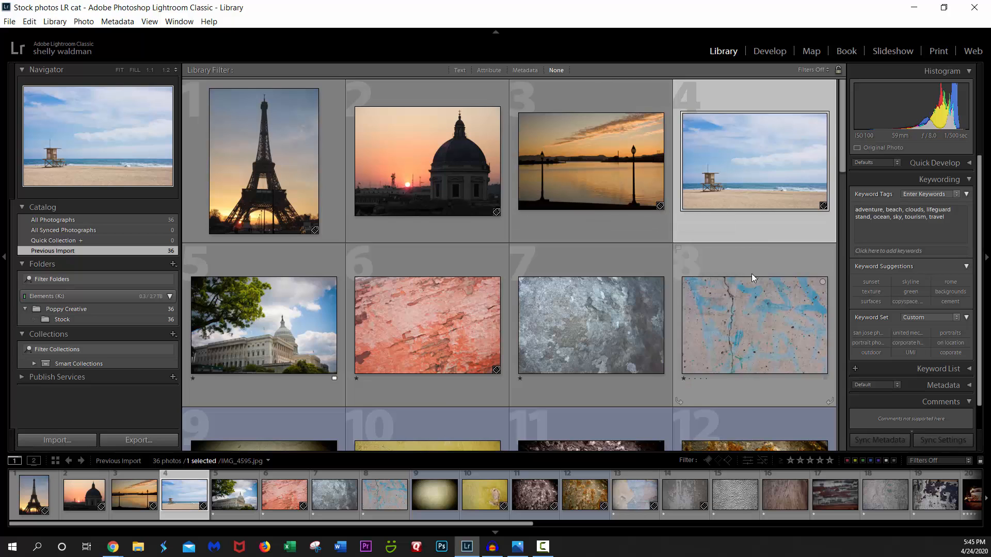
pyautogui.scroll(-3, 750, 268)
pyautogui.scroll(3, 751, 268)
pyautogui.click(304, 180)
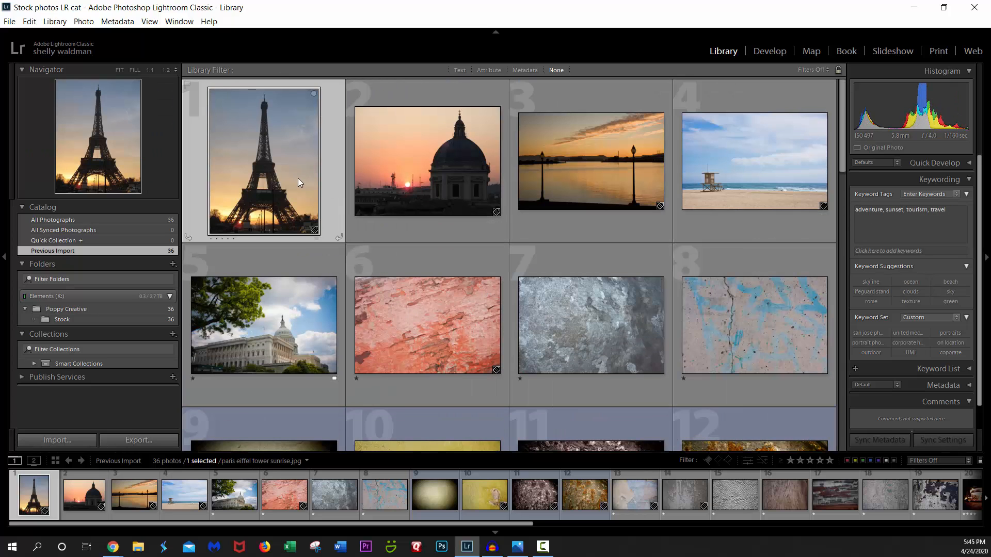
pyautogui.keyDown('shift'); pyautogui.click(536, 157); pyautogui.keyUp('shift')
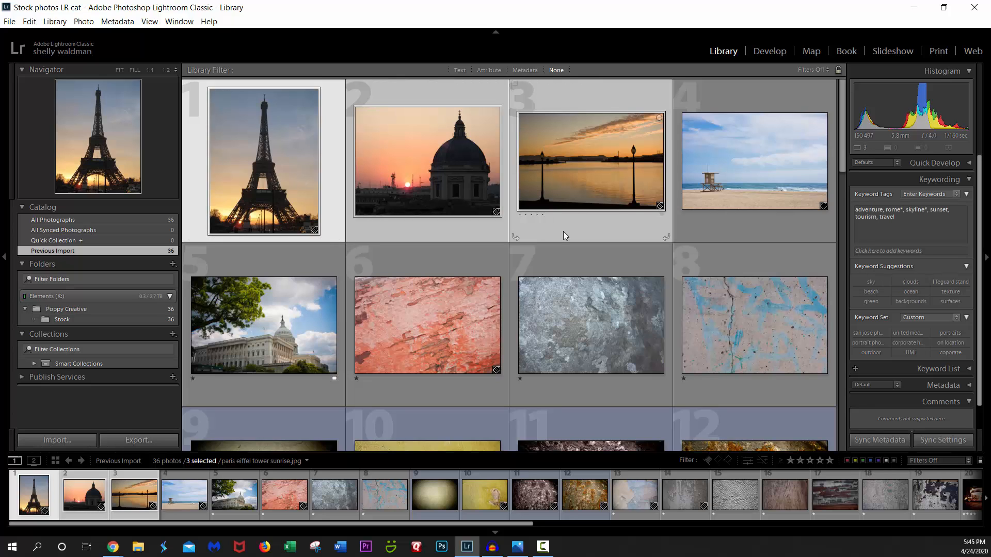
# Step: Select the Eiffel Tower photo as the source together with texture photos 6, 7 and 8
pyautogui.click(332, 167)
pyautogui.keyDown('ctrl'); pyautogui.click(468, 283); pyautogui.keyUp('ctrl')
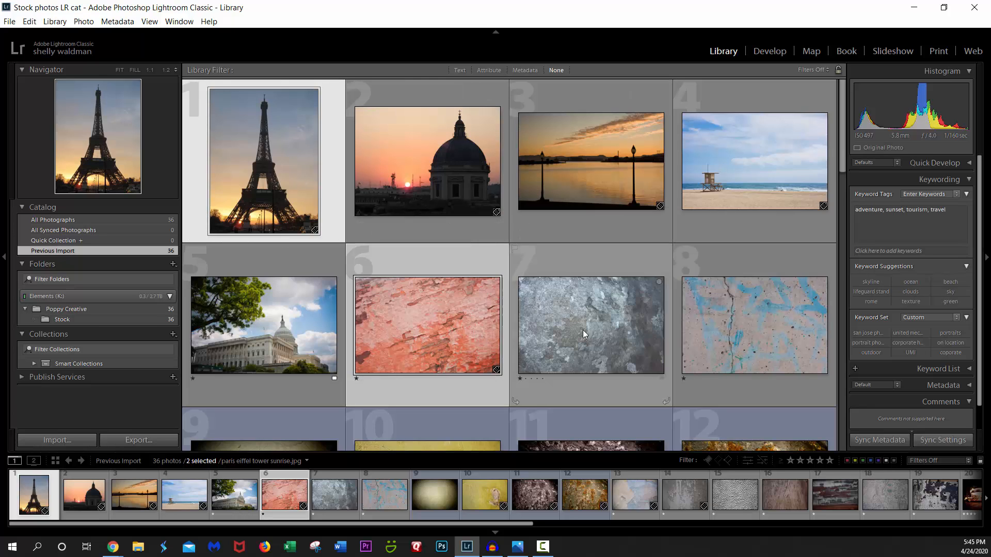
pyautogui.keyDown('ctrl'); pyautogui.click(583, 330); pyautogui.keyUp('ctrl')
pyautogui.keyDown('ctrl'); pyautogui.click(736, 308); pyautogui.keyUp('ctrl')
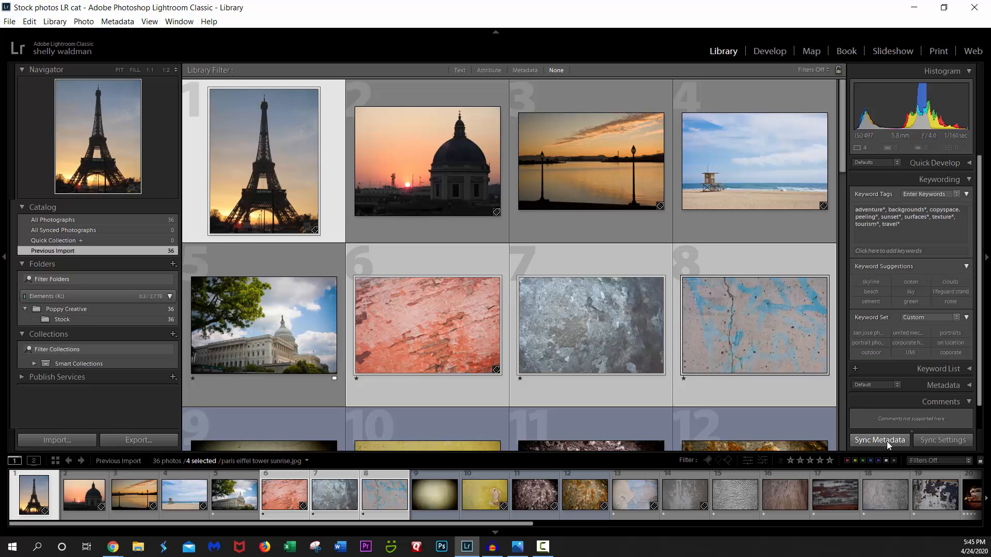